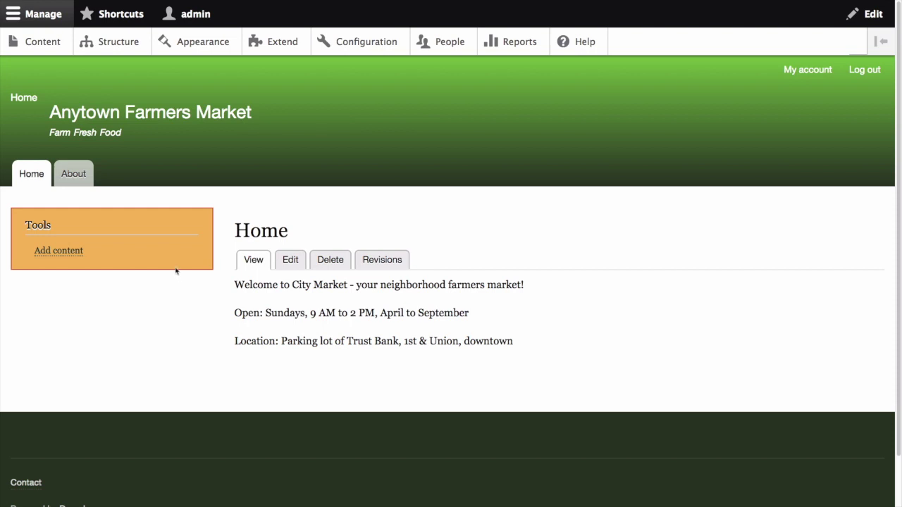
# Filter the Content list to the Vendor type and open the Happy Farm page.
pyautogui.click(35, 46)
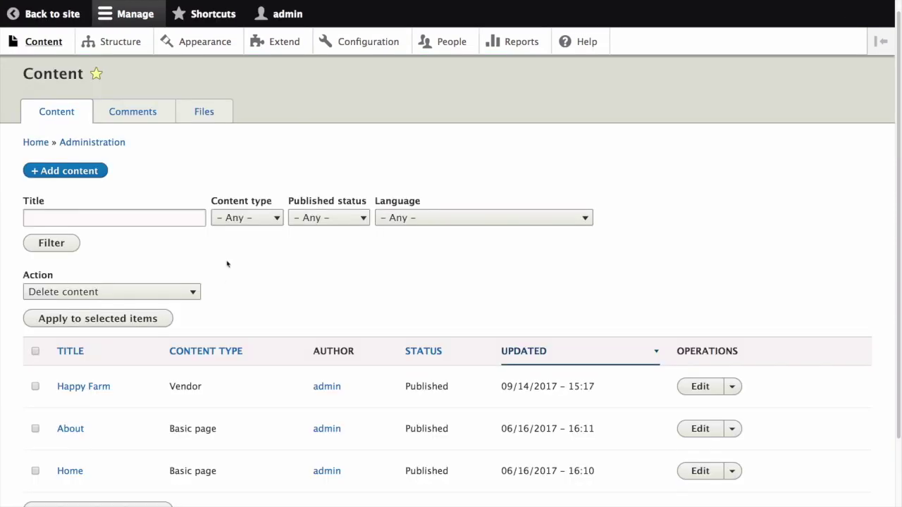
pyautogui.click(264, 221)
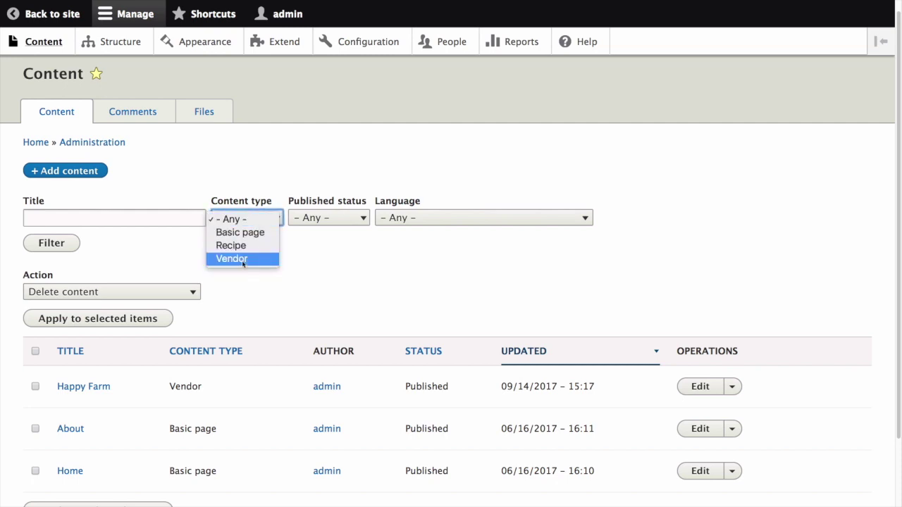
pyautogui.click(243, 259)
pyautogui.click(77, 245)
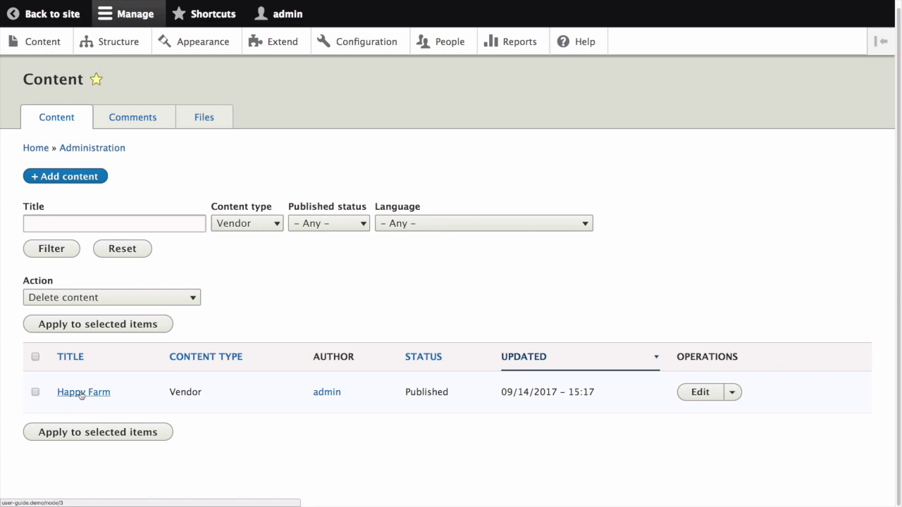
pyautogui.click(81, 393)
# Scroll through Happy Farm, noting the labelled Vendor URL and Main image fields.
pyautogui.scroll(-3, 160, 401)
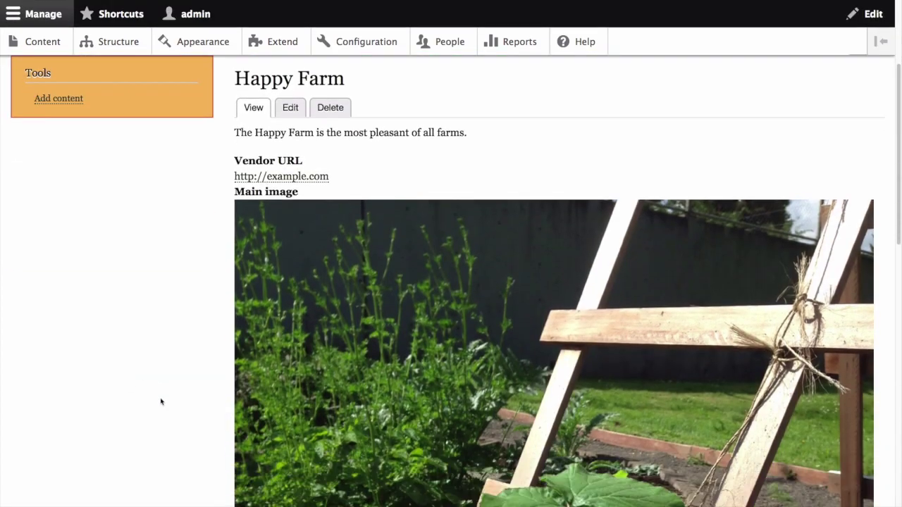
pyautogui.scroll(-3, 161, 401)
pyautogui.scroll(-3, 160, 401)
pyautogui.scroll(-3, 161, 401)
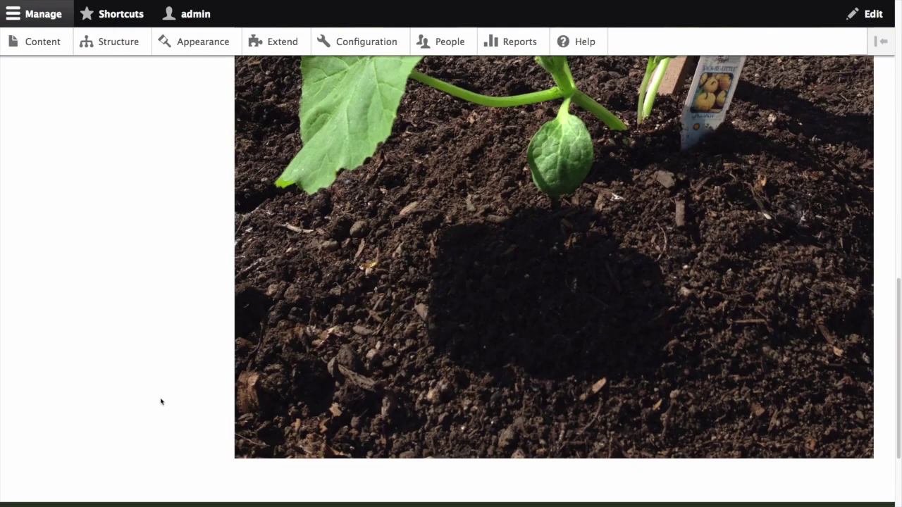
pyautogui.scroll(-2, 161, 401)
pyautogui.scroll(8, 160, 402)
pyautogui.scroll(3, 160, 401)
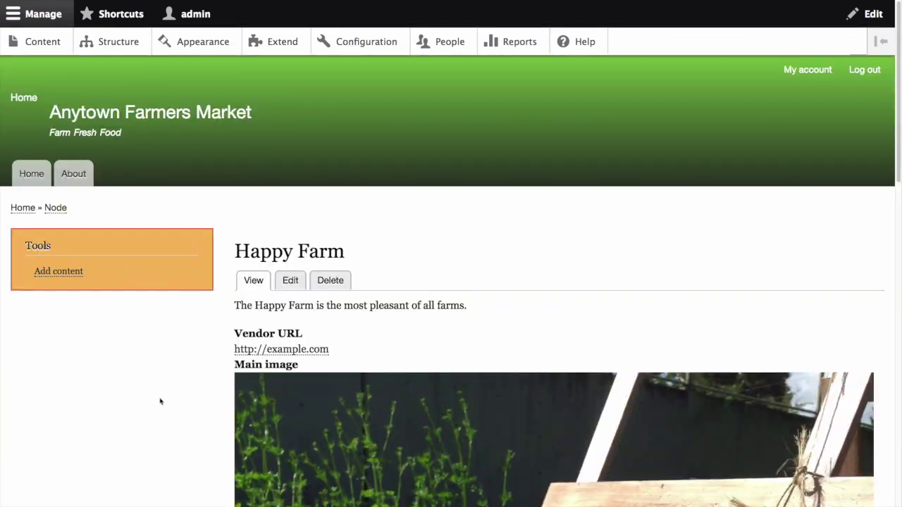
pyautogui.moveTo(236, 366)
pyautogui.moveTo(304, 333); pyautogui.dragTo(243, 334)
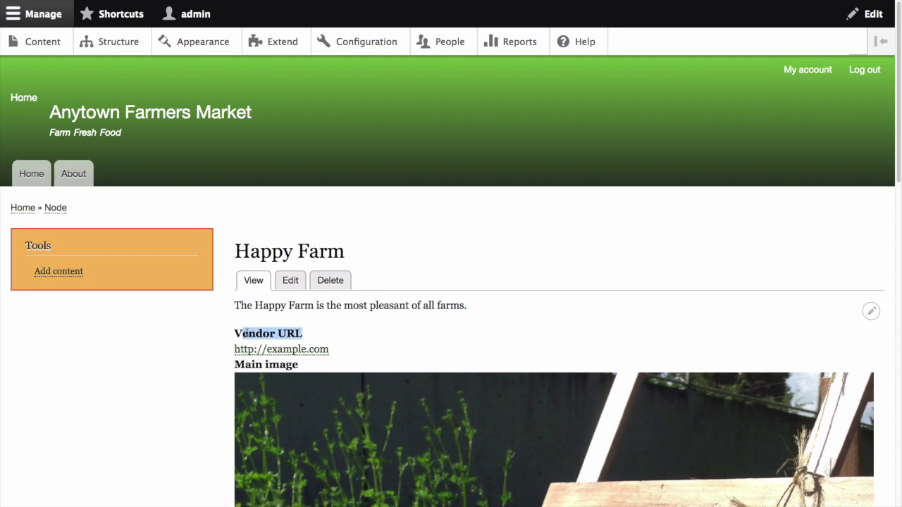
pyautogui.click(242, 334)
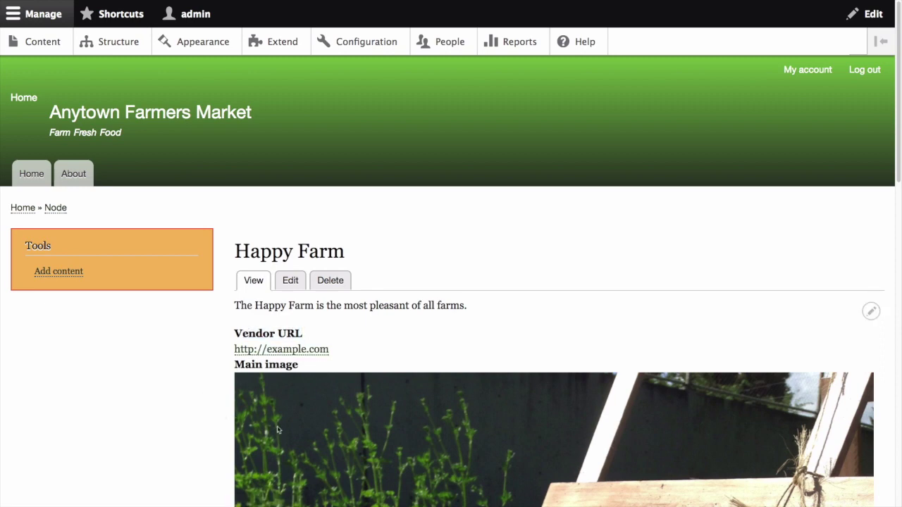
pyautogui.scroll(-4, 278, 430)
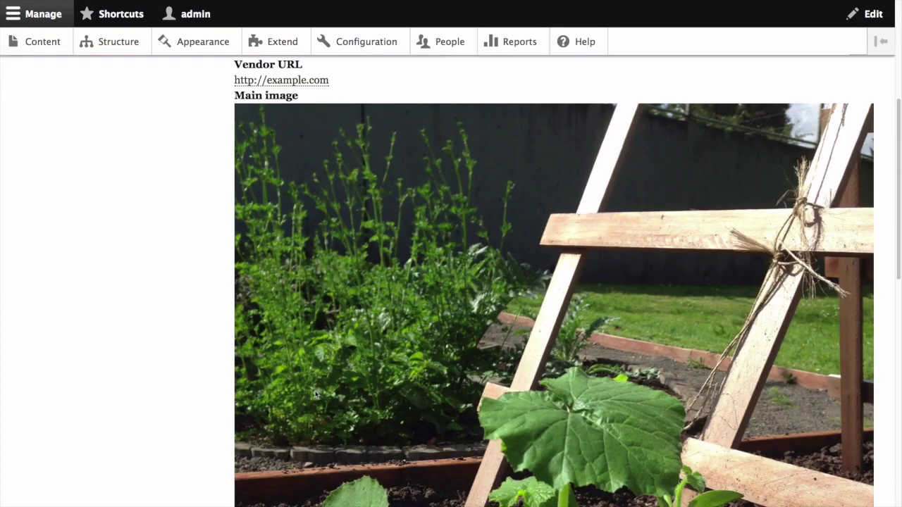
pyautogui.scroll(1, 204, 363)
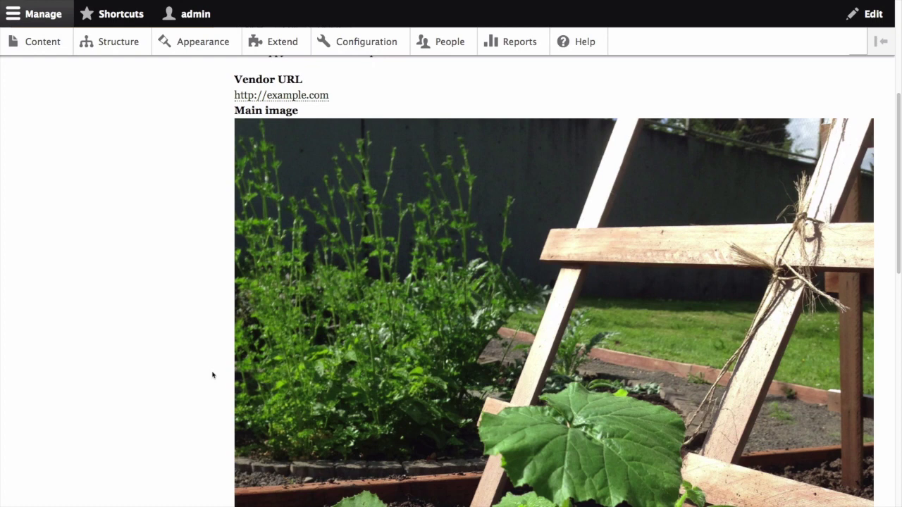
pyautogui.scroll(5, 213, 374)
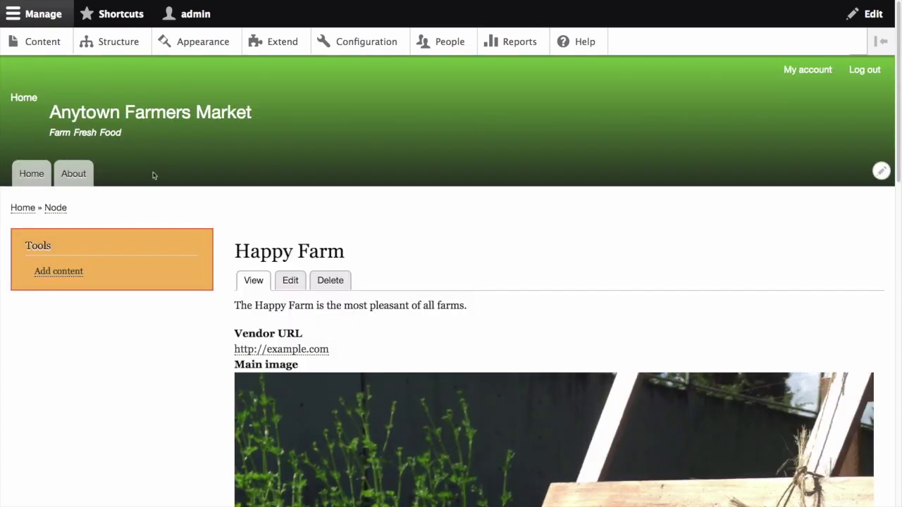
# Open Manage display for the Vendor content type from Structure > Content types.
pyautogui.click(118, 43)
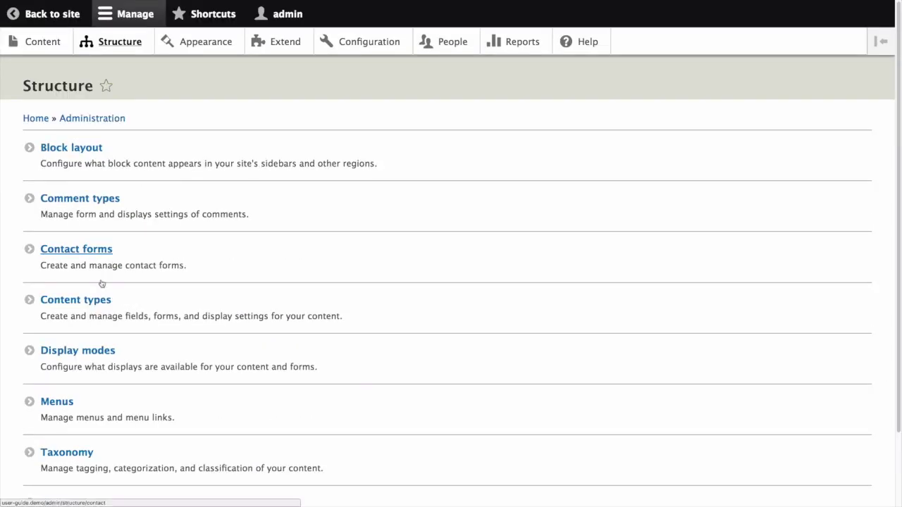
pyautogui.click(76, 303)
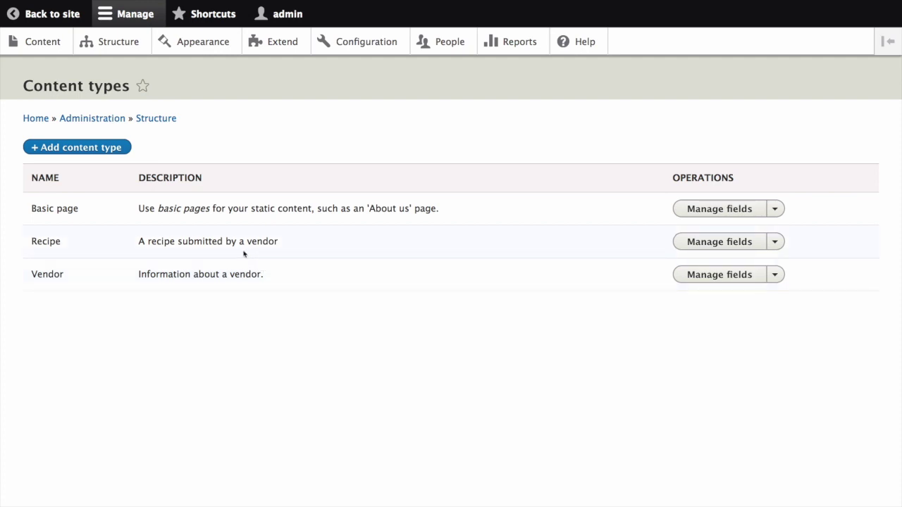
pyautogui.click(774, 275)
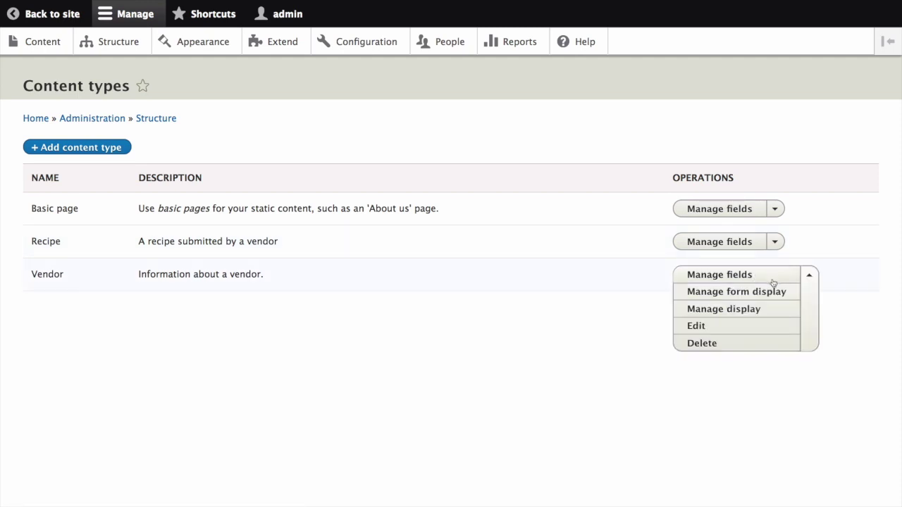
pyautogui.click(729, 315)
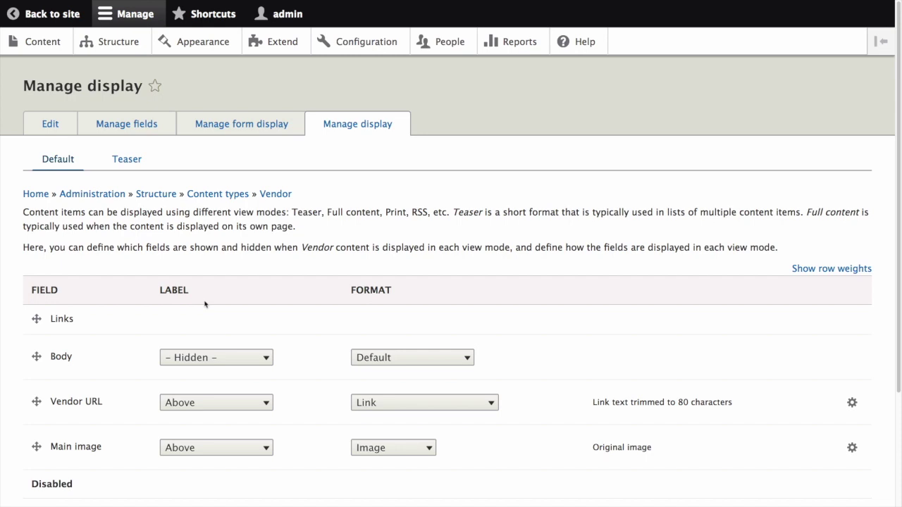
# Set the Main image and Vendor URL labels to '- Hidden -'.
pyautogui.scroll(-3, 205, 338)
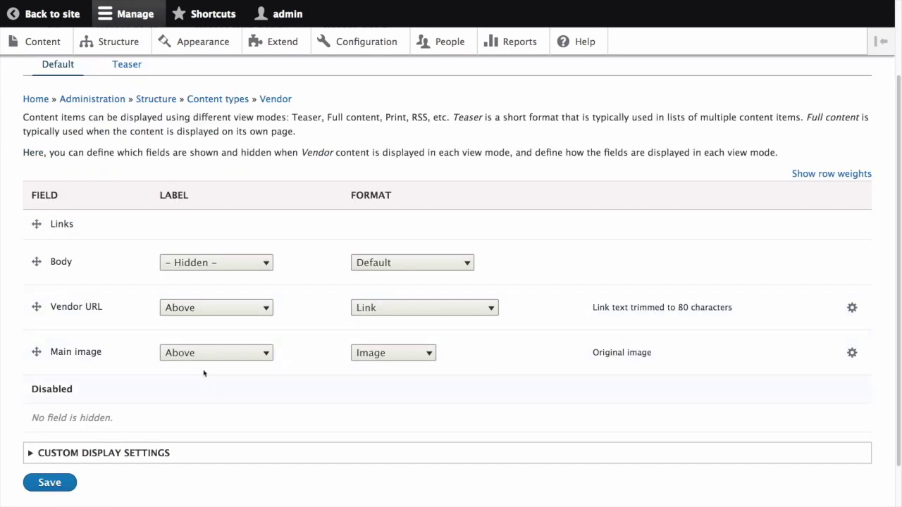
pyautogui.click(201, 354)
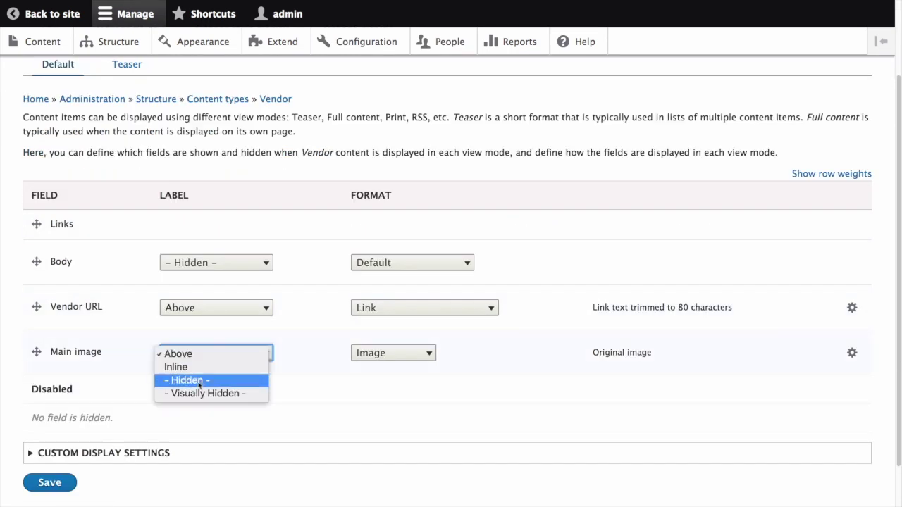
pyautogui.click(200, 381)
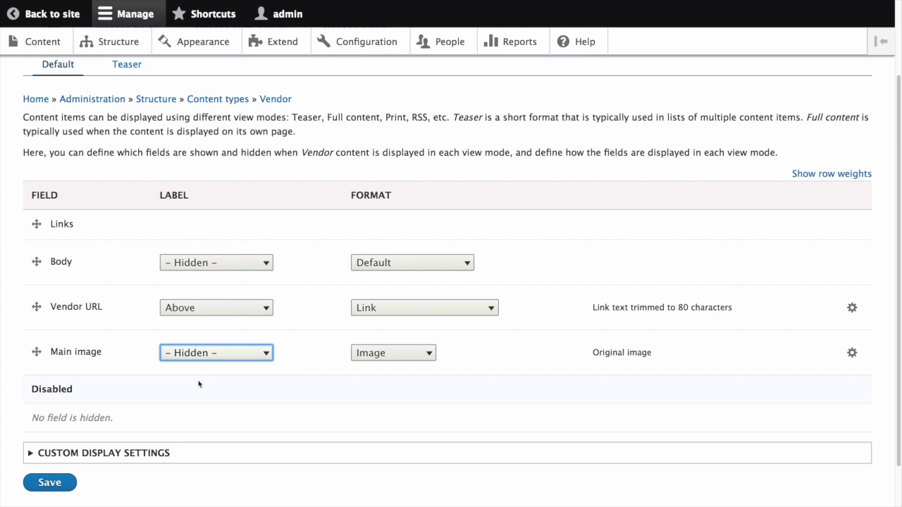
pyautogui.click(196, 310)
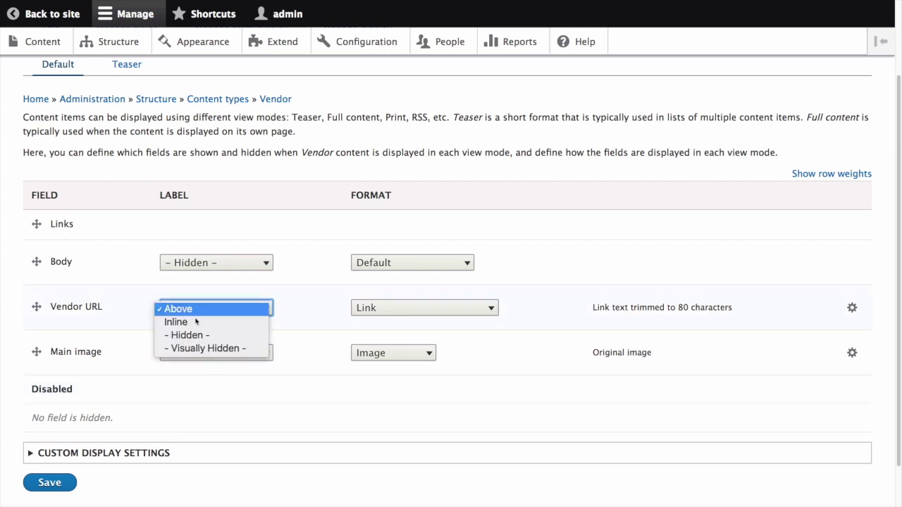
pyautogui.click(195, 340)
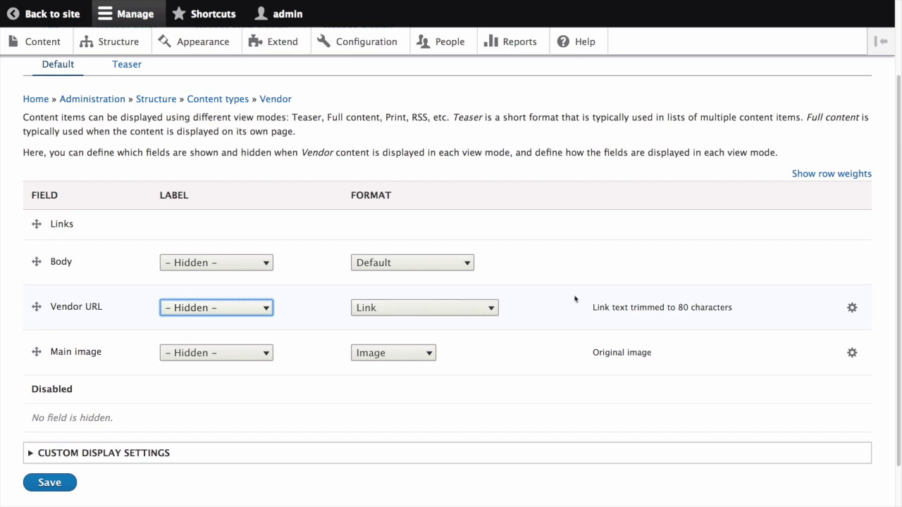
# Clear the Vendor URL trim length and enable 'Open link in new window'.
pyautogui.click(852, 308)
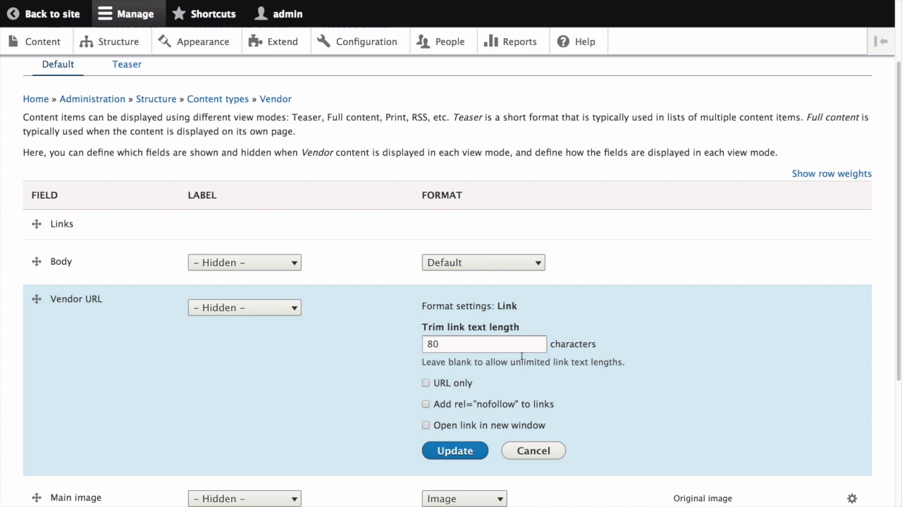
pyautogui.doubleClick(475, 343)
pyautogui.press('BackSpace')
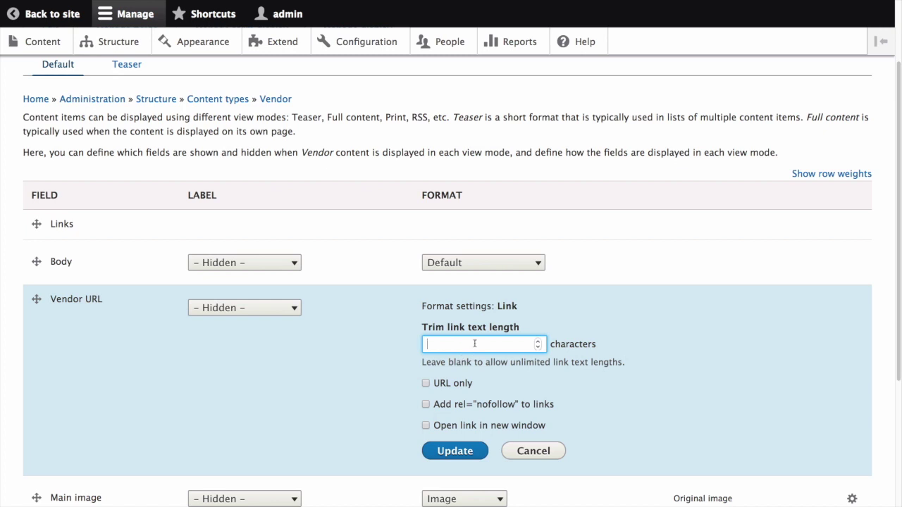
pyautogui.click(427, 426)
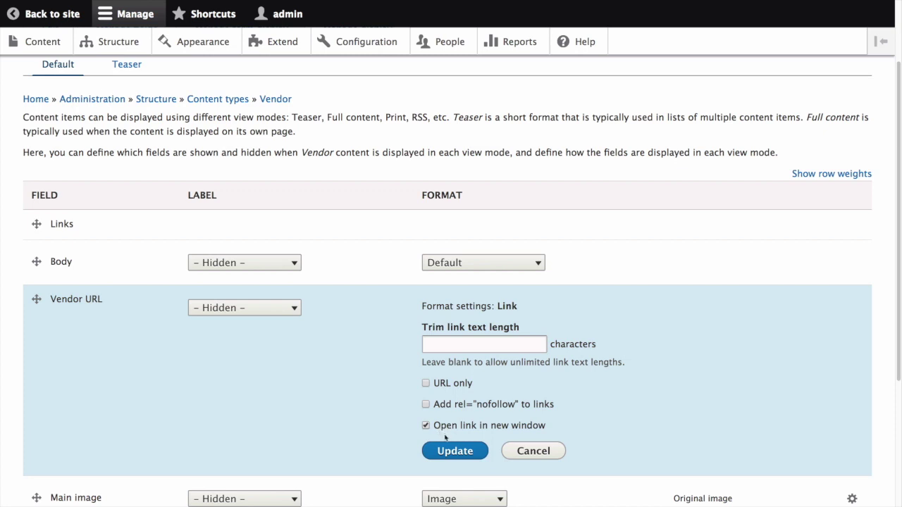
pyautogui.click(446, 453)
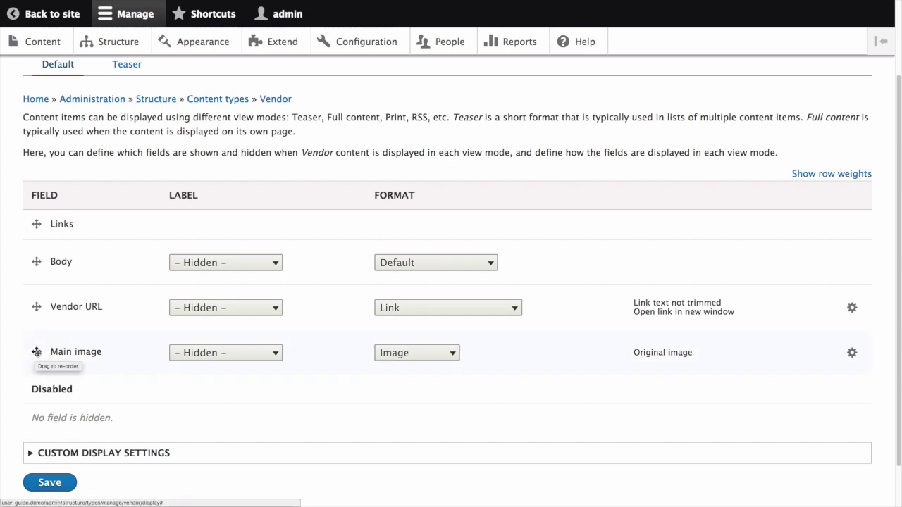
# Order Vendor fields as Main image, Body, Vendor URL, Links, and save the display.
pyautogui.moveTo(35, 352); pyautogui.dragTo(33, 235)
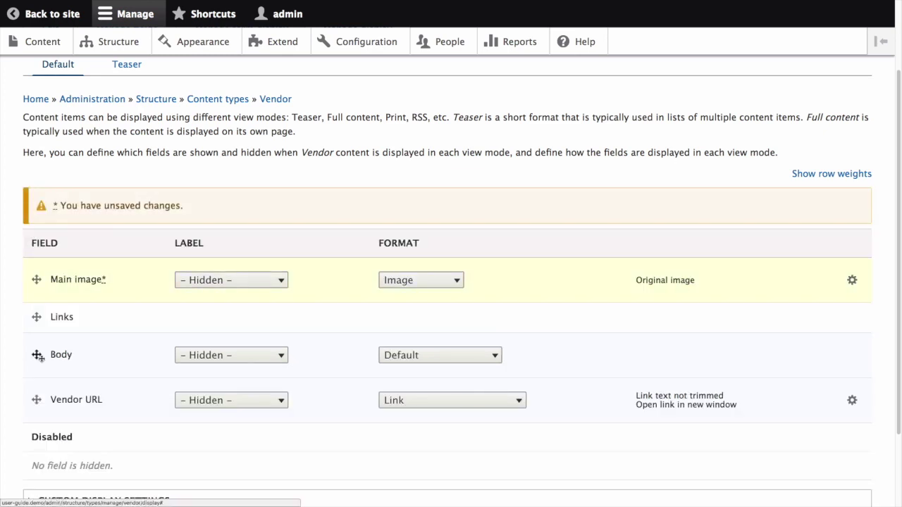
pyautogui.moveTo(40, 358); pyautogui.dragTo(35, 323)
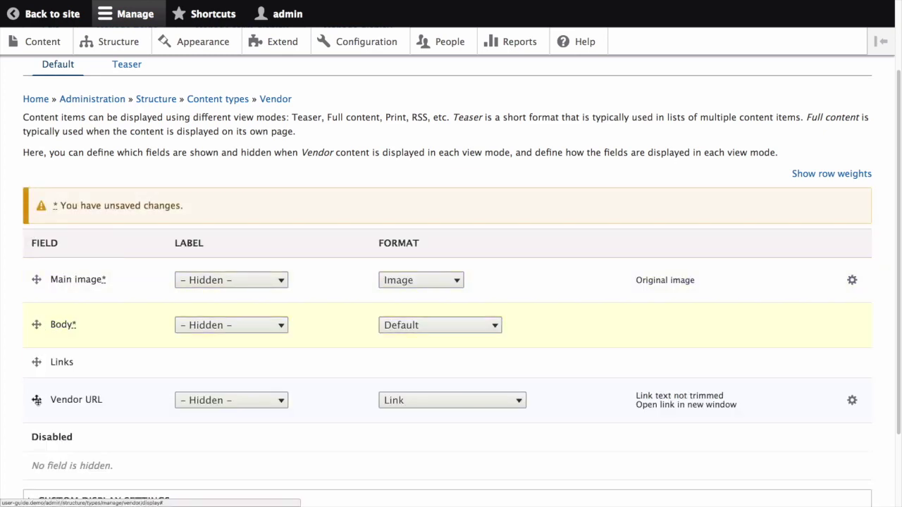
pyautogui.moveTo(35, 400); pyautogui.dragTo(36, 371)
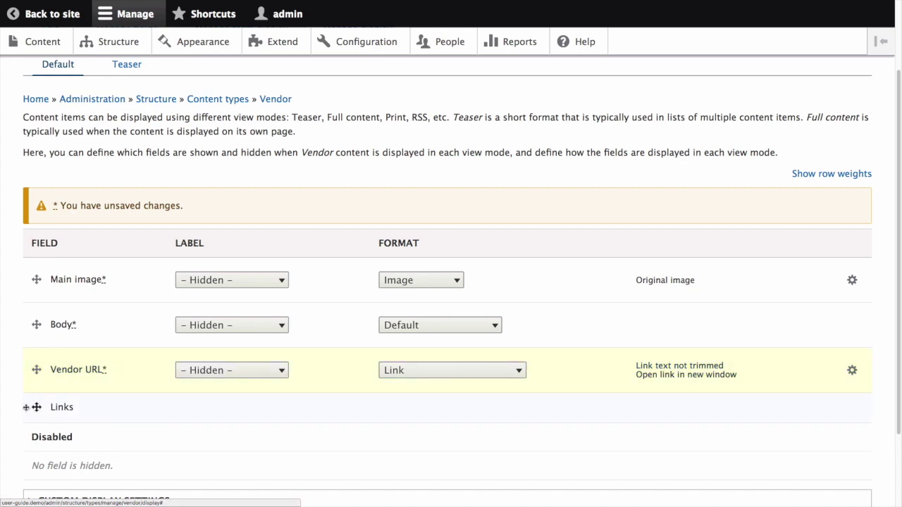
pyautogui.scroll(-3, 21, 396)
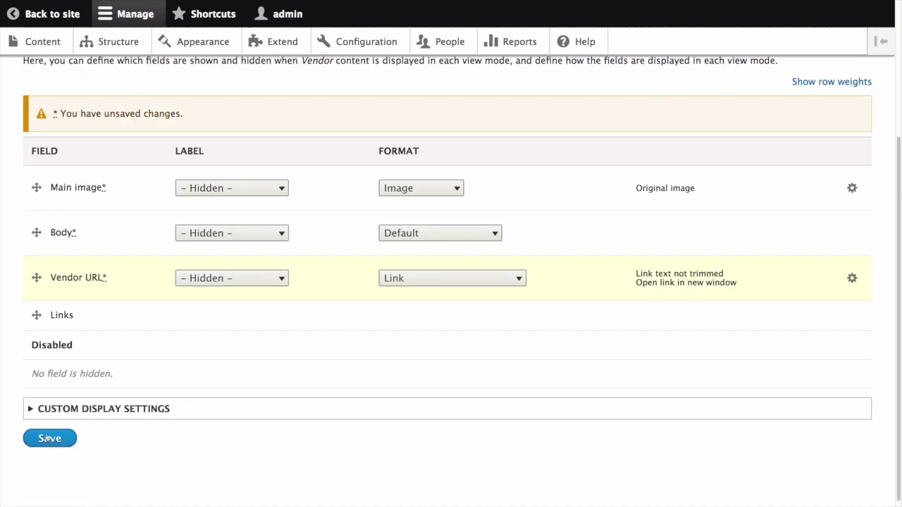
pyautogui.click(50, 440)
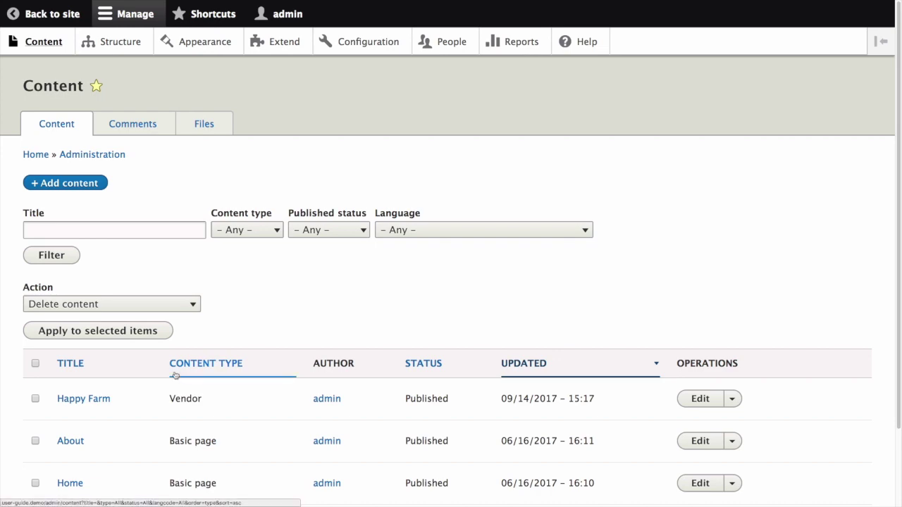
# Open Happy Farm and confirm the image shows first and the vendor link is unlabeled.
pyautogui.scroll(-2, 174, 370)
pyautogui.click(86, 352)
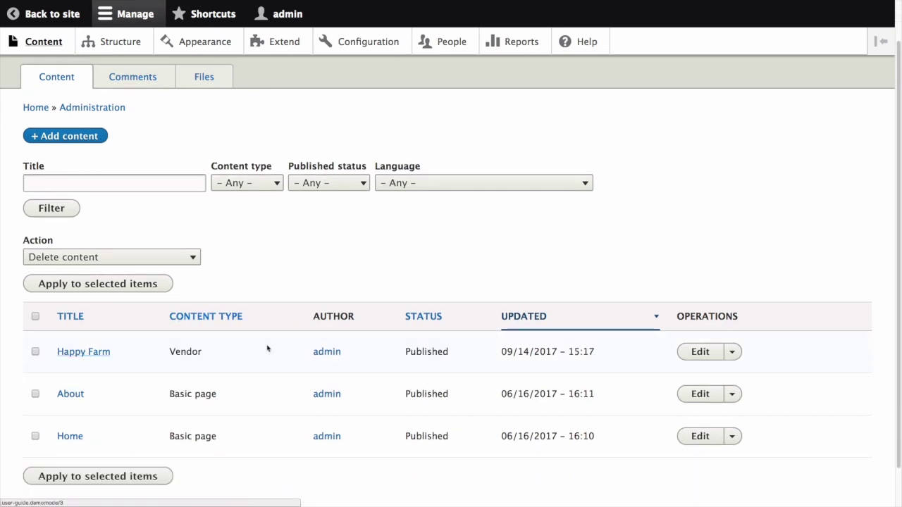
pyautogui.scroll(-1, 219, 370)
pyautogui.scroll(-3, 219, 369)
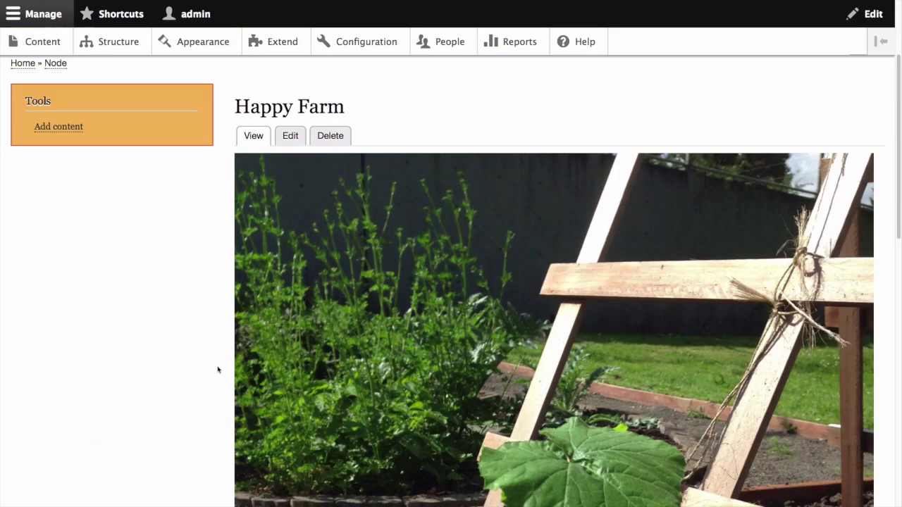
pyautogui.scroll(-3, 218, 369)
pyautogui.scroll(-3, 218, 370)
pyautogui.scroll(-5, 217, 370)
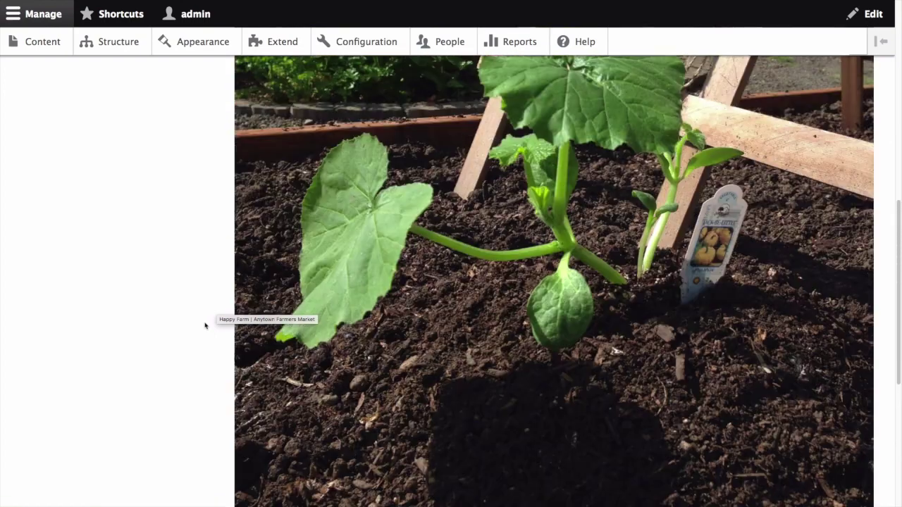
pyautogui.scroll(2, 205, 326)
pyautogui.scroll(1, 205, 326)
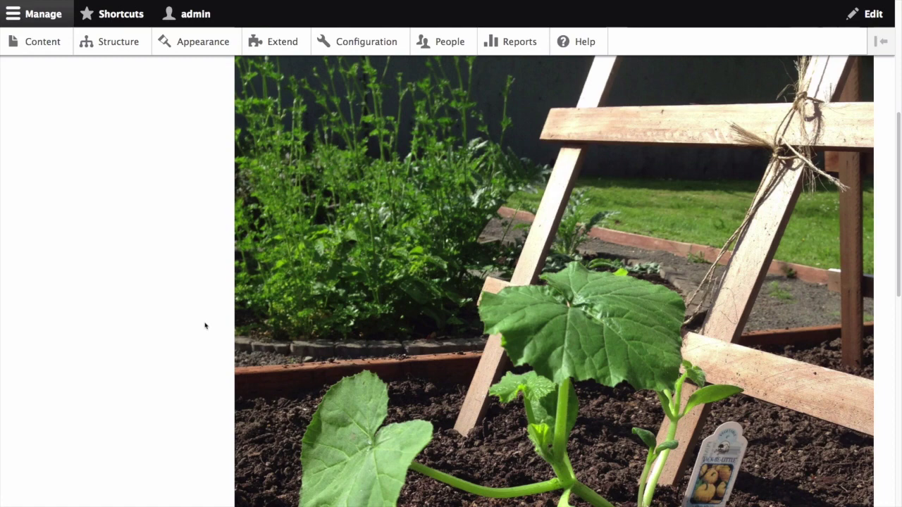
pyautogui.scroll(5, 205, 325)
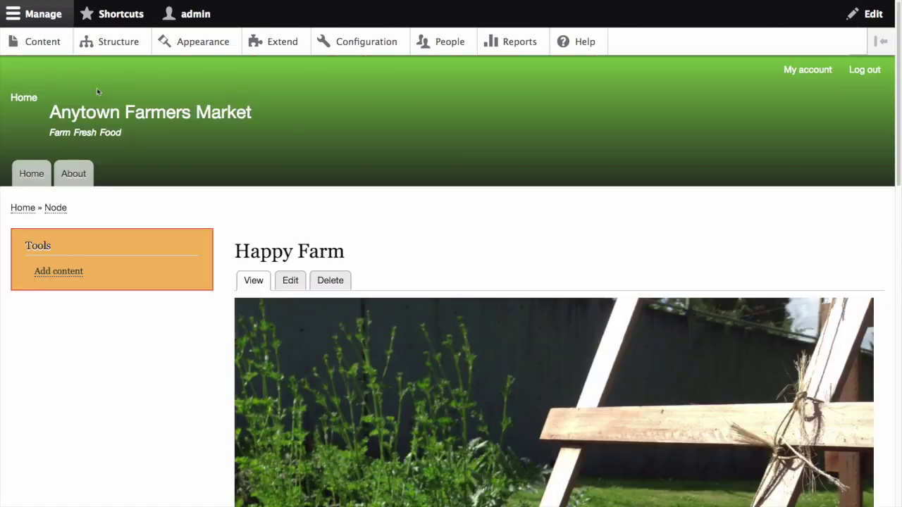
# Open Manage display for the Recipe content type from Structure > Content types.
pyautogui.click(109, 44)
pyautogui.click(68, 313)
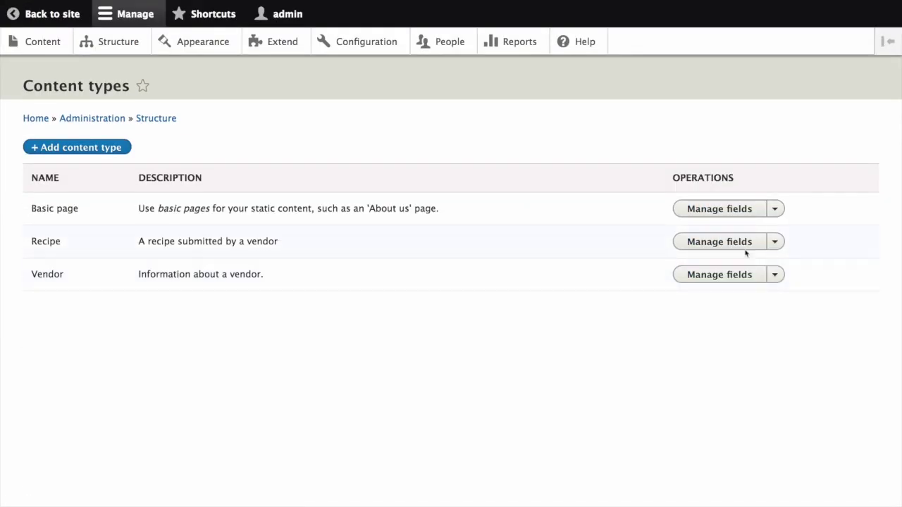
pyautogui.click(775, 241)
pyautogui.click(718, 278)
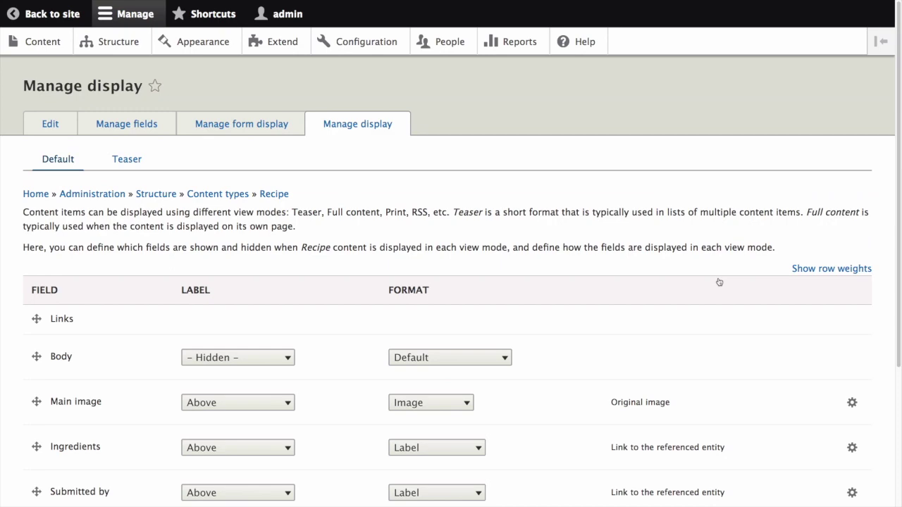